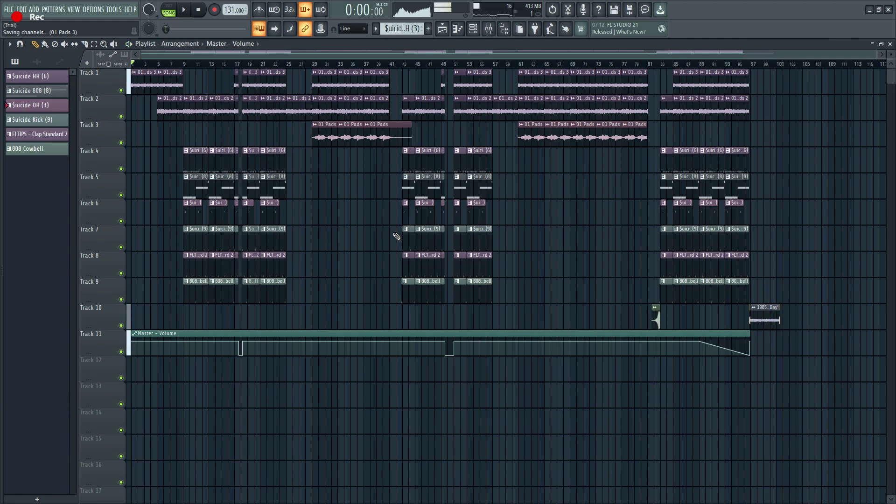
Extend the last 01 Pads clip on Track 3 to bar 83, where the drums come back in
scroll(631, 139, up, 5)
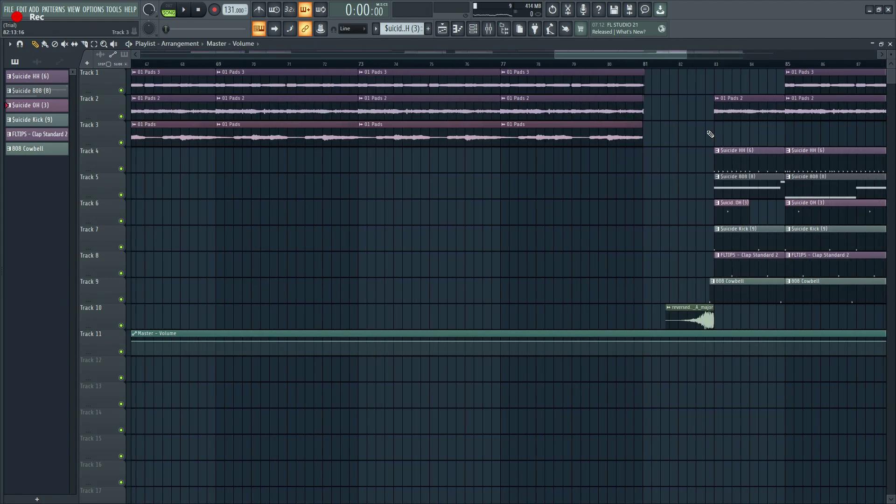
scroll(702, 133, up, 2)
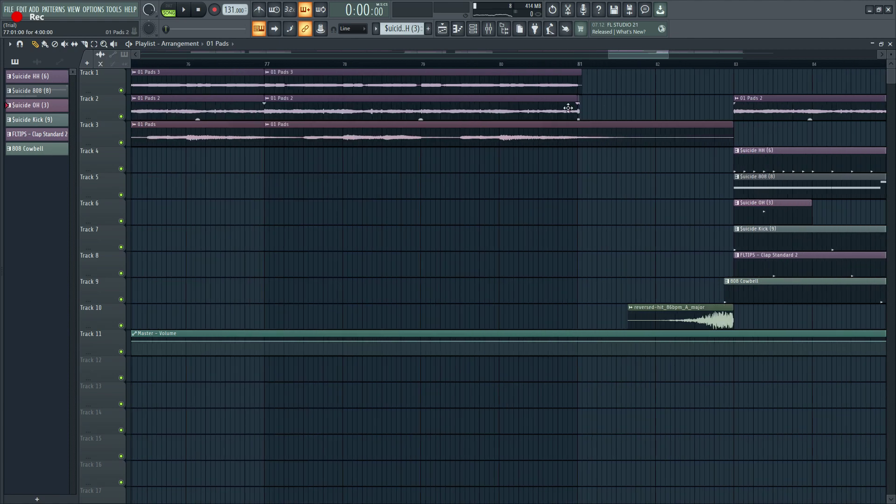
click(580, 112)
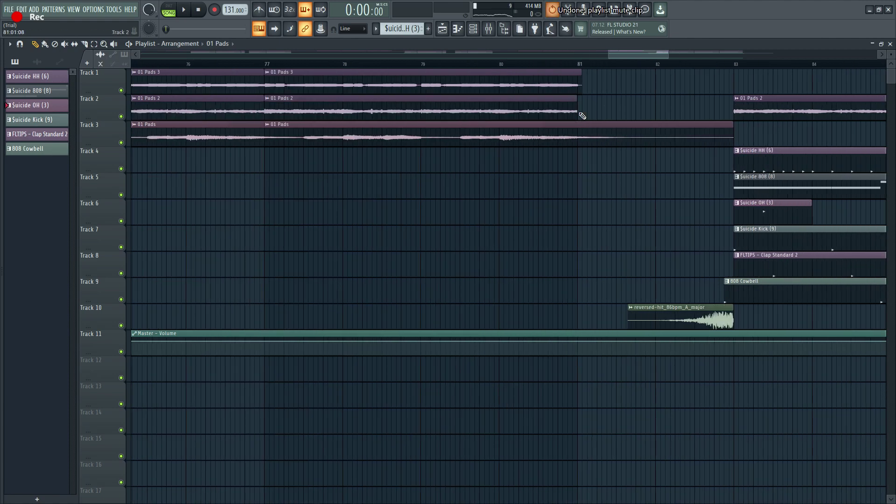
scroll(585, 126, down, 5)
scroll(600, 226, up, 6)
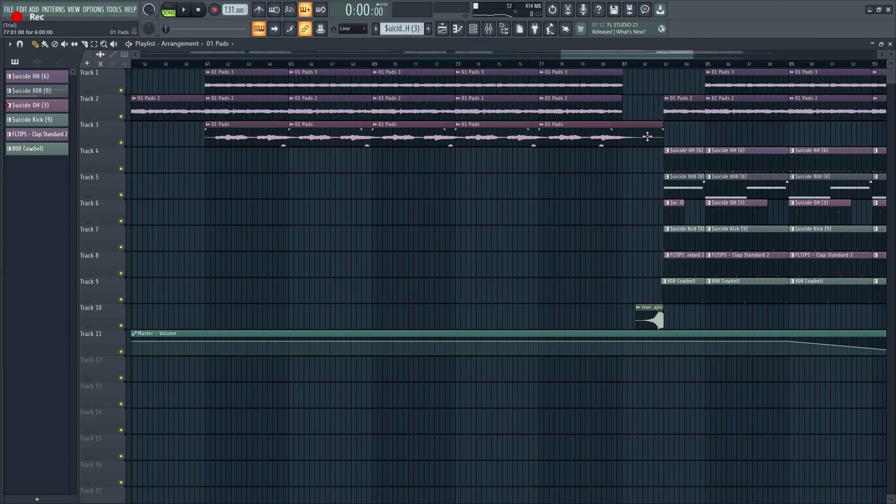
scroll(556, 230, down, 8)
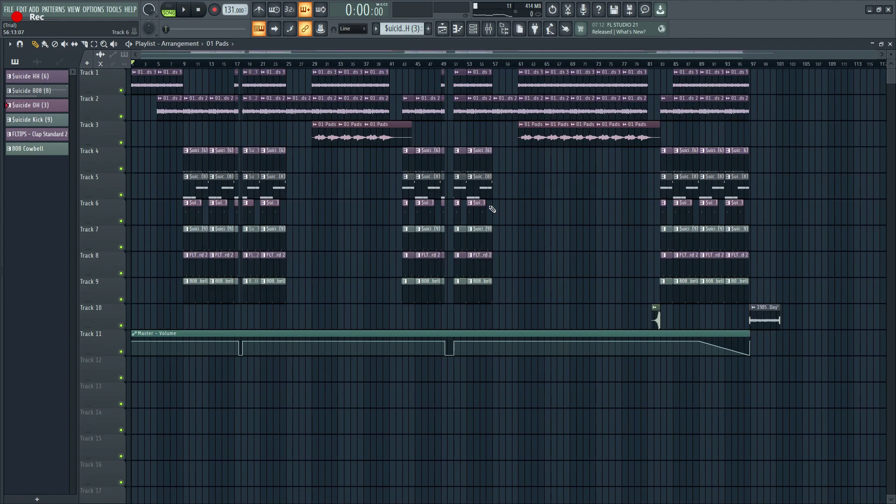
Open the $uicide HH (6) pattern in the piano roll with the channel rack shown and play it
double_click(56, 82)
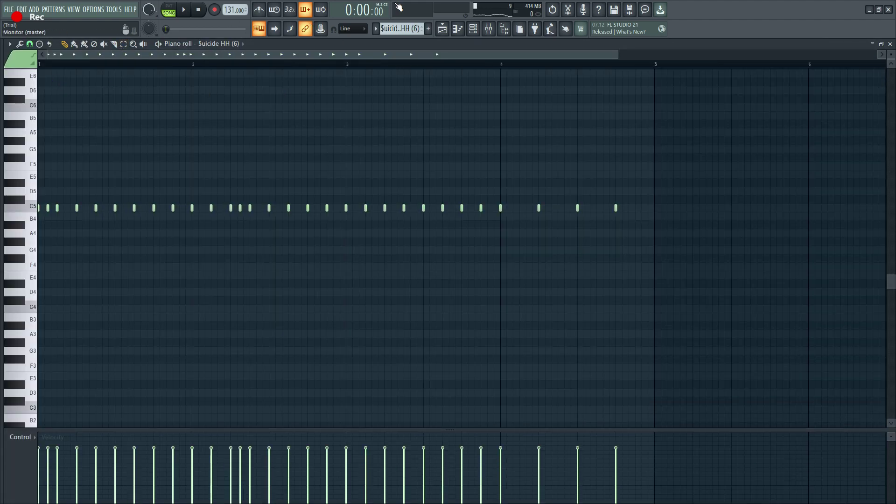
click(472, 31)
scroll(242, 309, down, 2)
drag(231, 60, 286, 250)
click(182, 9)
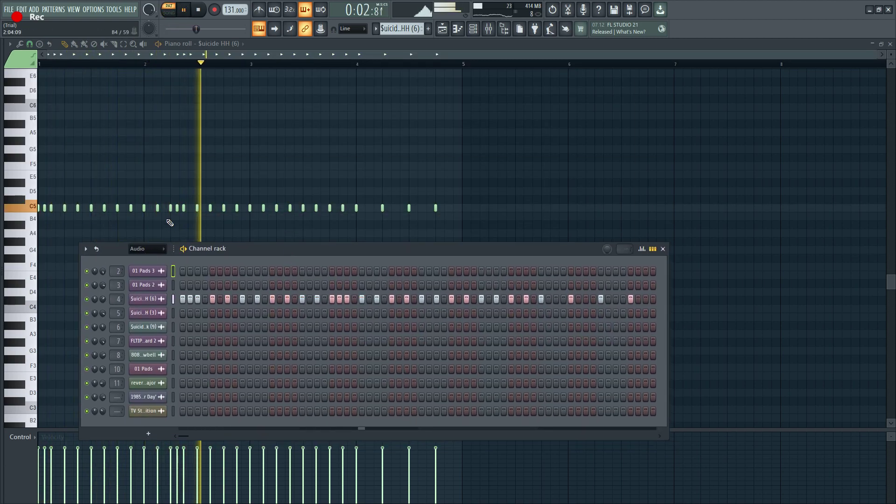
drag(279, 247, 229, 239)
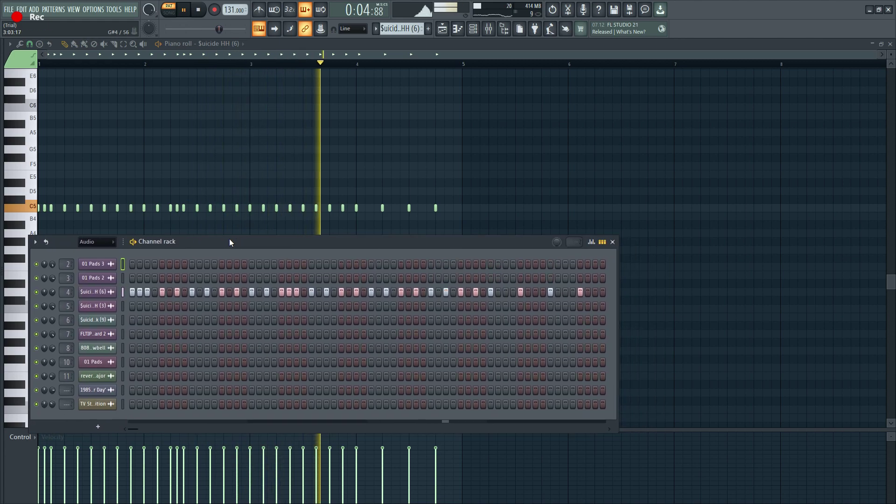
key(space)
Play the $uicide 808 (8) pattern and view its bass notes in the piano roll
scroll(400, 29, down, 2)
key(space)
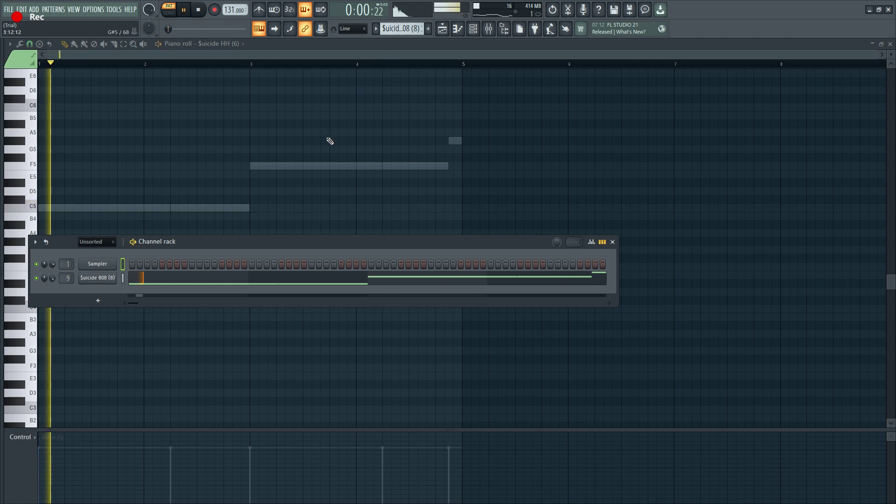
key(F6)
click(324, 166)
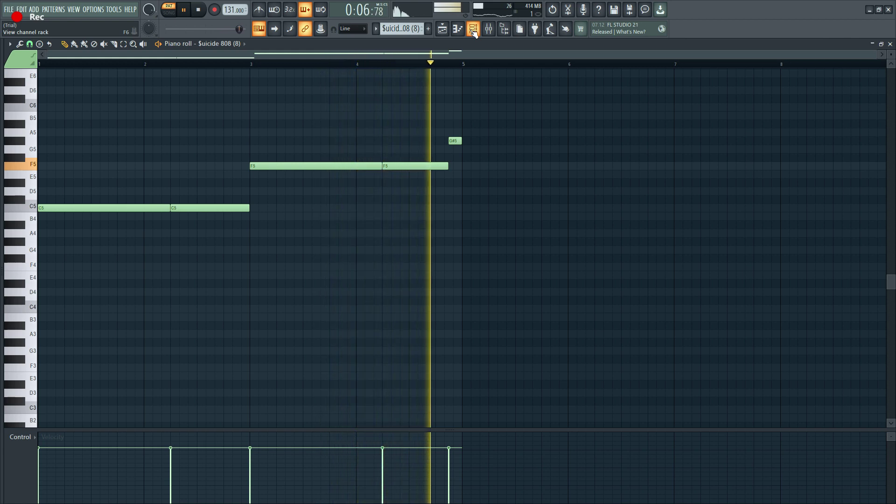
key(space)
Play the $uicide OH (3) pattern and examine its open-hat hits in the piano roll and channel rack
scroll(393, 31, up, 5)
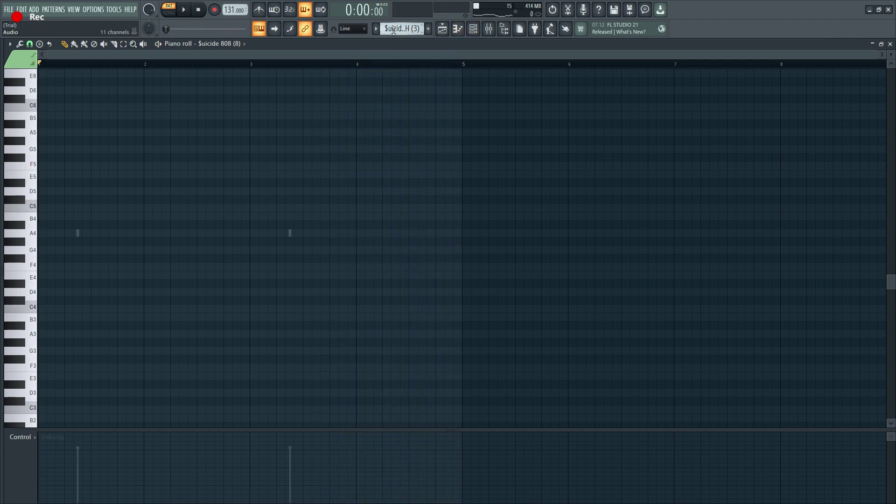
key(space)
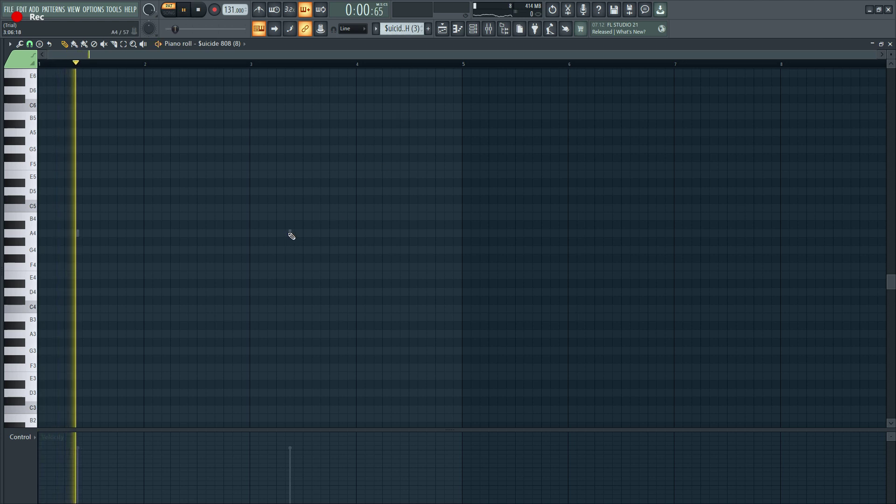
click(478, 29)
drag(327, 241, 326, 254)
key(space)
Play the $uicide Kick (9) pattern and examine its hits in the piano roll and channel rack
scroll(401, 28, down, 6)
key(space)
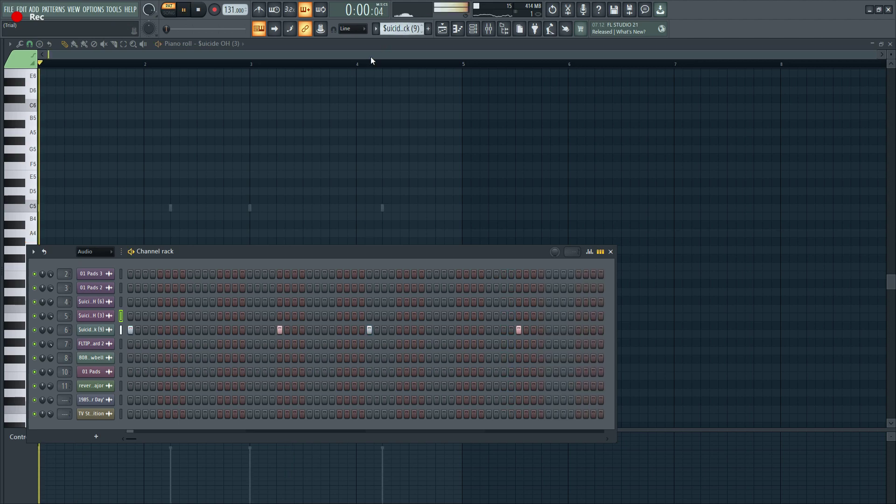
click(253, 211)
key(F6)
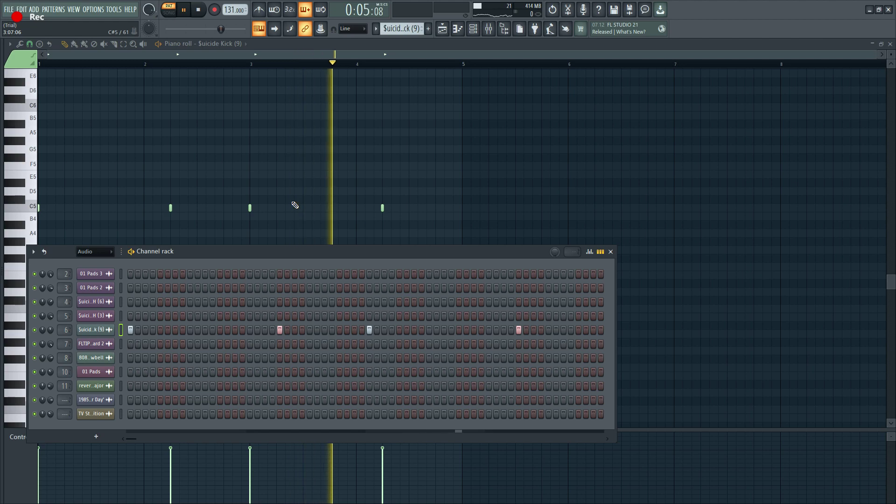
key(space)
Play the FLTIPS - Clap Standard 2 pattern and view its hits in the piano roll and channel rack
key(KP_Add)
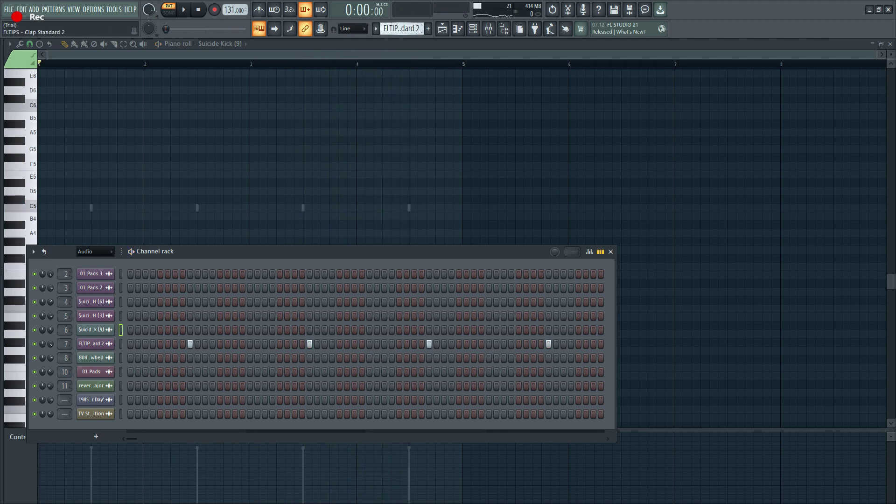
key(F6)
key(F6)
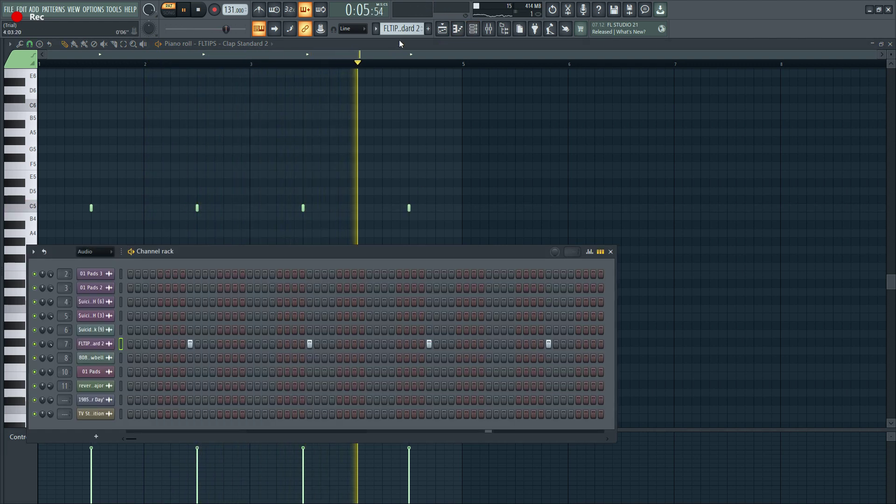
Play the 808 Cowbell pattern and view its notes in the piano roll and channel rack
scroll(402, 29, down, 1)
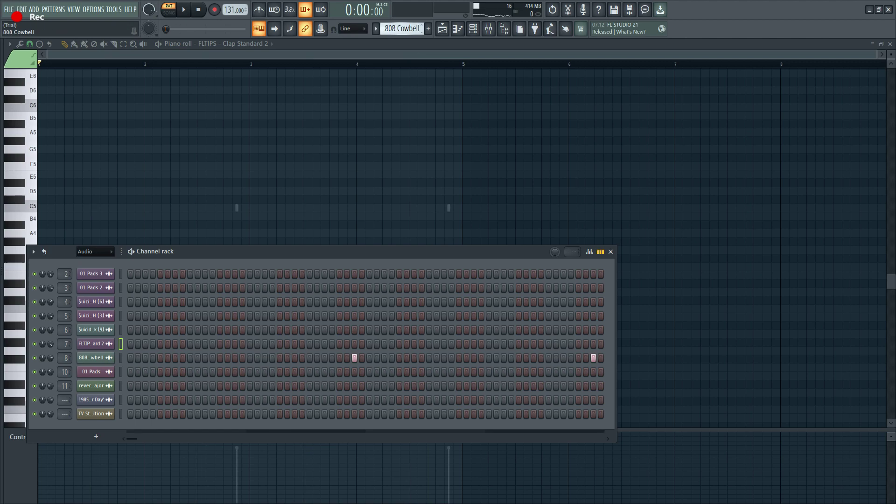
double_click(448, 208)
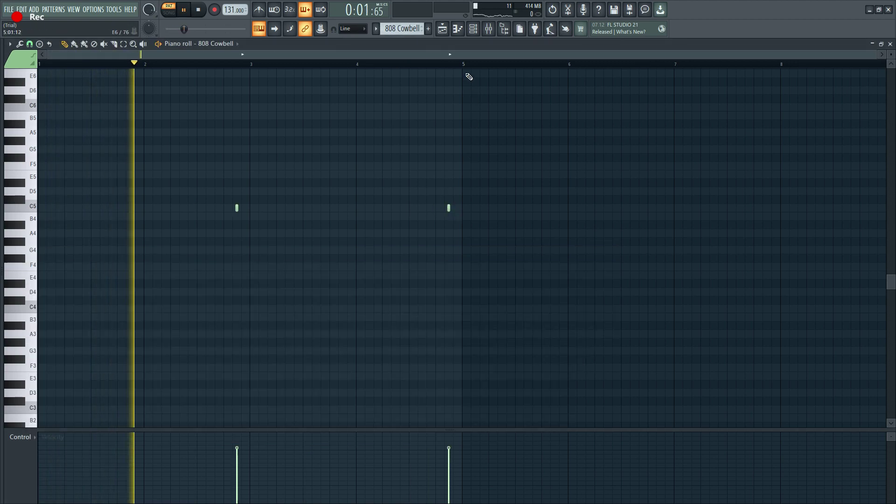
click(472, 30)
key(space)
scroll(402, 29, down, 1)
scroll(403, 29, up, 1)
key(F6)
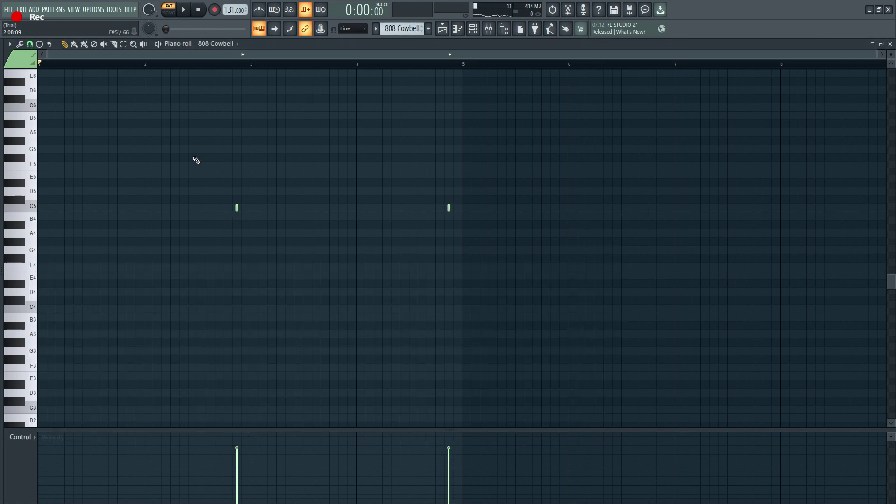
Return to the playlist, list the audio clips, and inspect the 01 Pads 3 sample's settings and waveform
key(F5)
scroll(123, 159, up, 3)
click(36, 61)
click(21, 77)
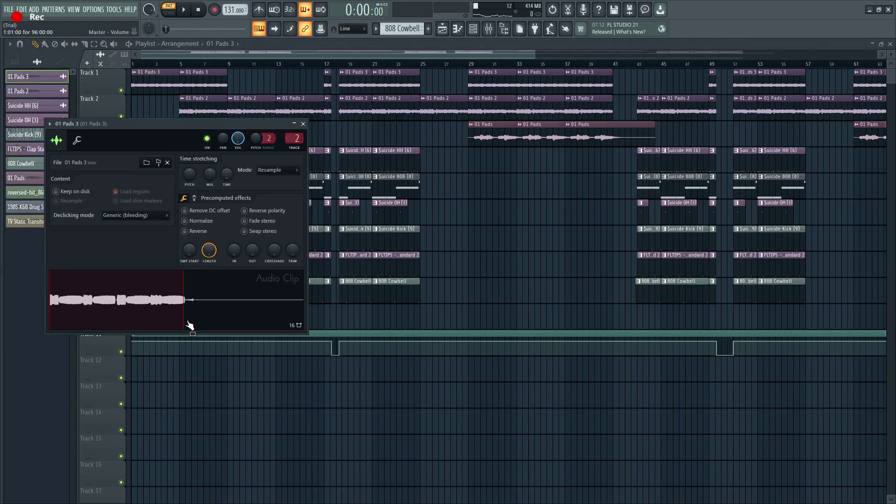
drag(173, 123, 371, 180)
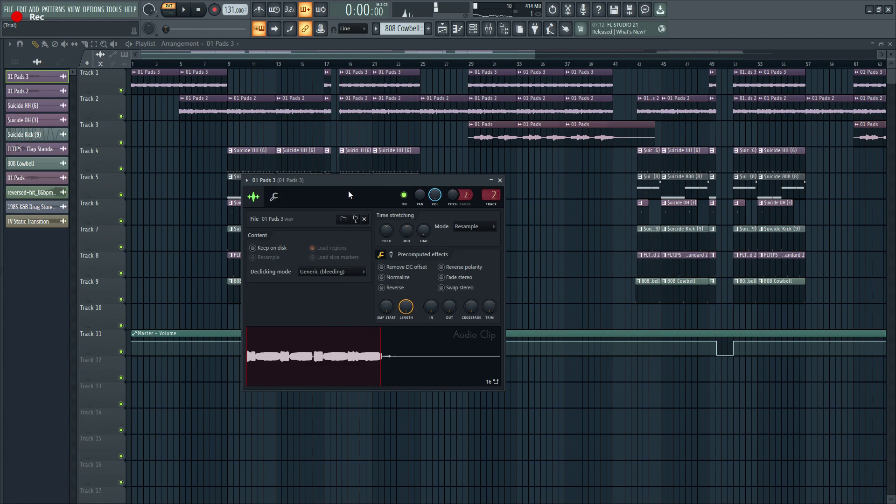
click(500, 180)
Inspect the settings and waveforms of the 01 Pads 2 clip on Track 2 and the 01 Pads clip on Track 3
double_click(203, 109)
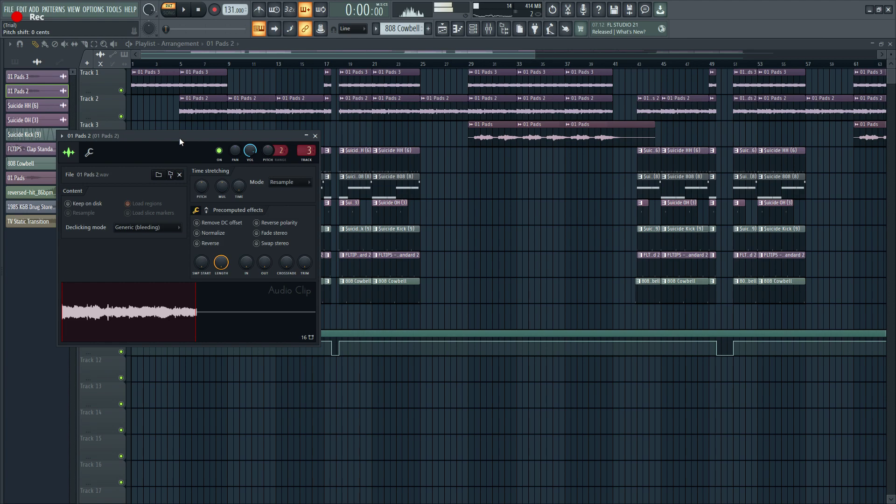
drag(179, 138, 196, 139)
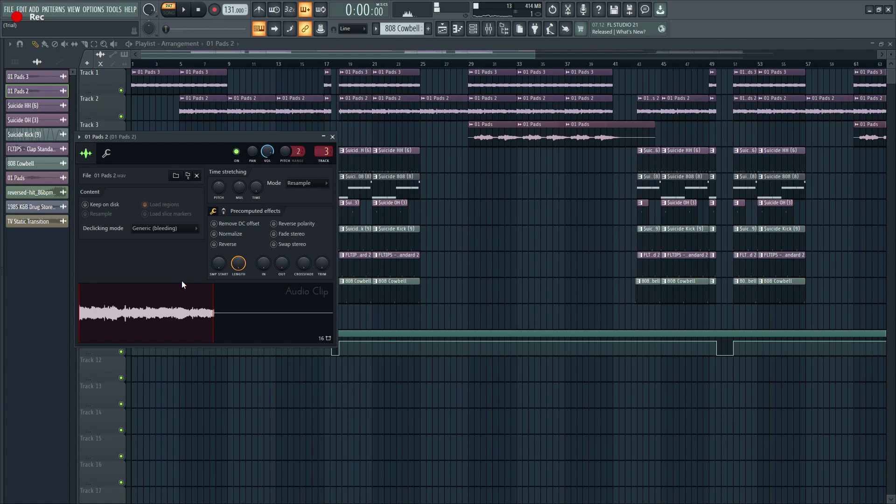
click(332, 137)
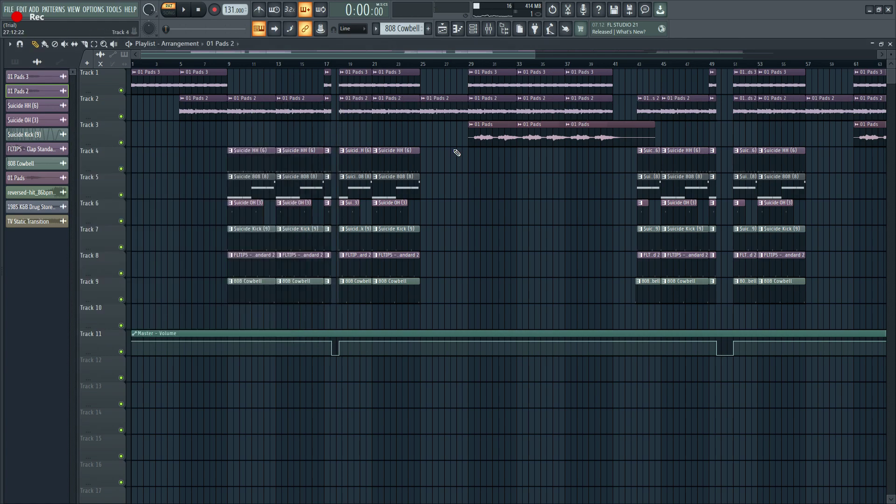
double_click(491, 131)
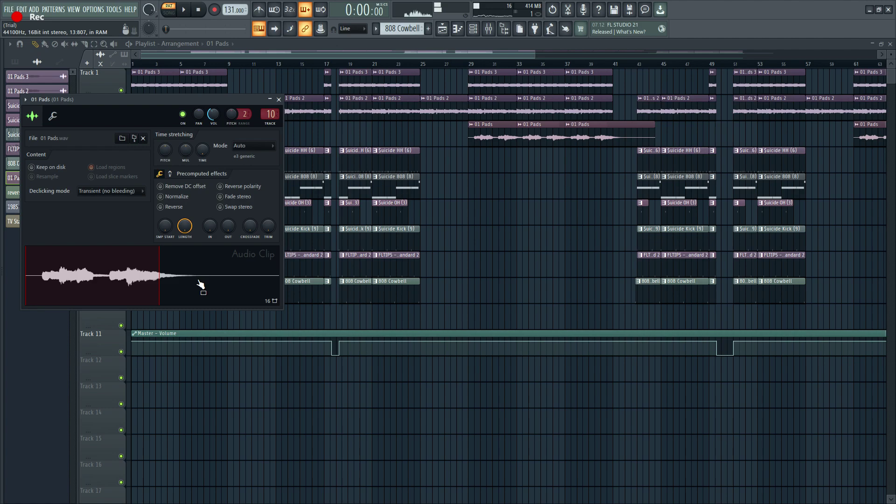
key(Escape)
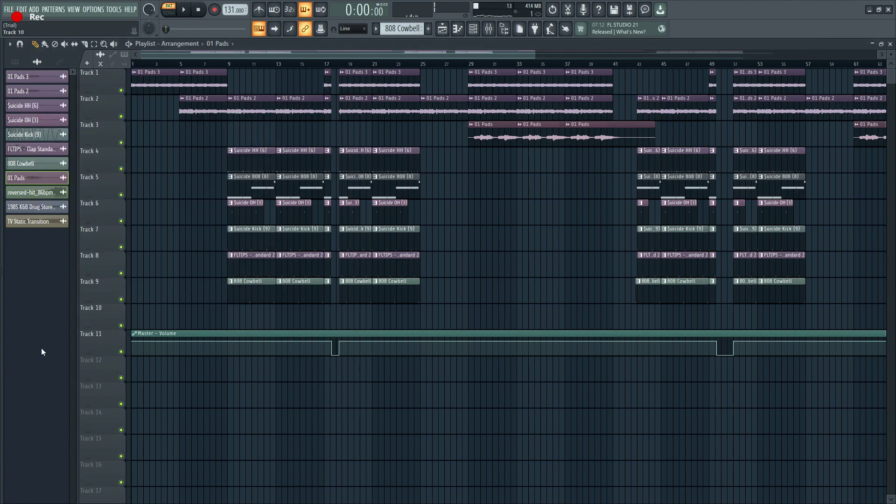
Inspect the sample settings of the reversed-hit_86bpm_A_major clip on Track 10, just before bar 83
scroll(334, 320, right, 10)
scroll(788, 292, up, 3)
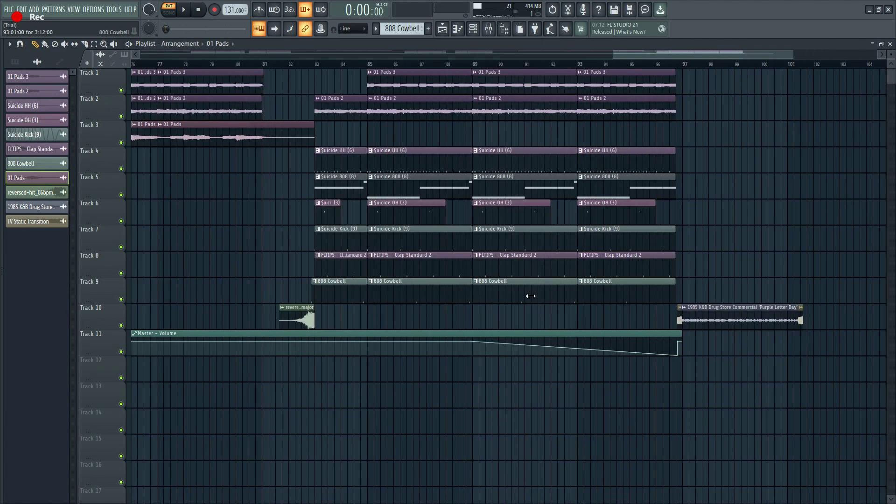
double_click(295, 317)
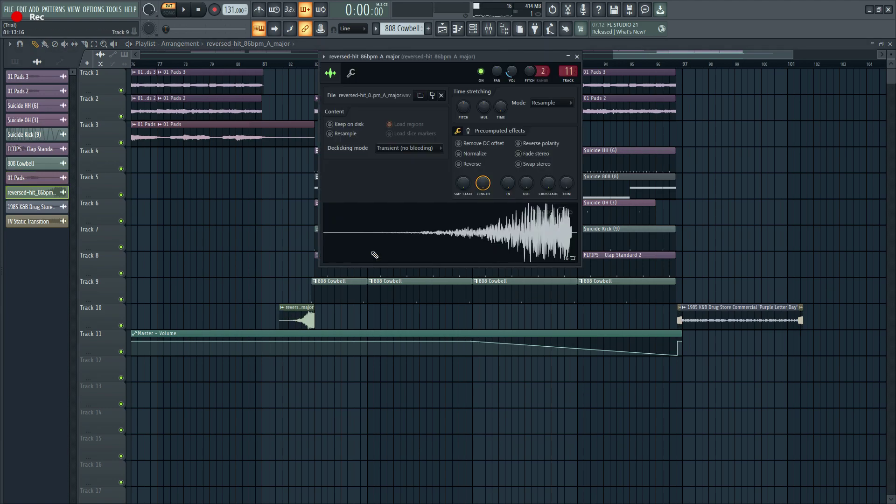
click(577, 56)
Play the song's outro from just before bar 97 and inspect the TV Static Transition clip on Track 10
scroll(815, 163, up, 4)
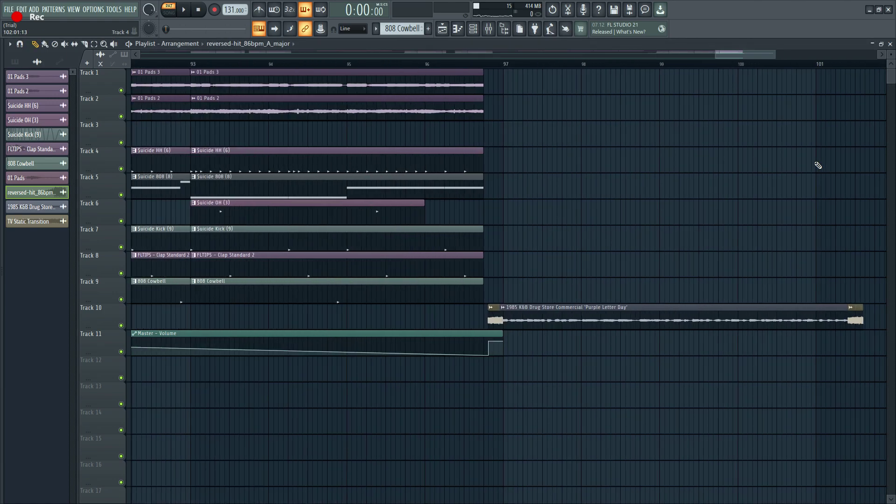
click(486, 66)
key(space)
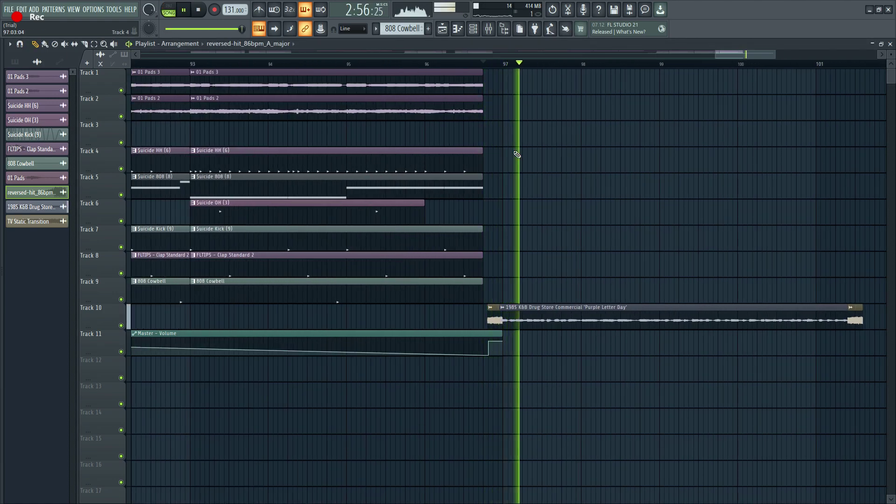
double_click(477, 327)
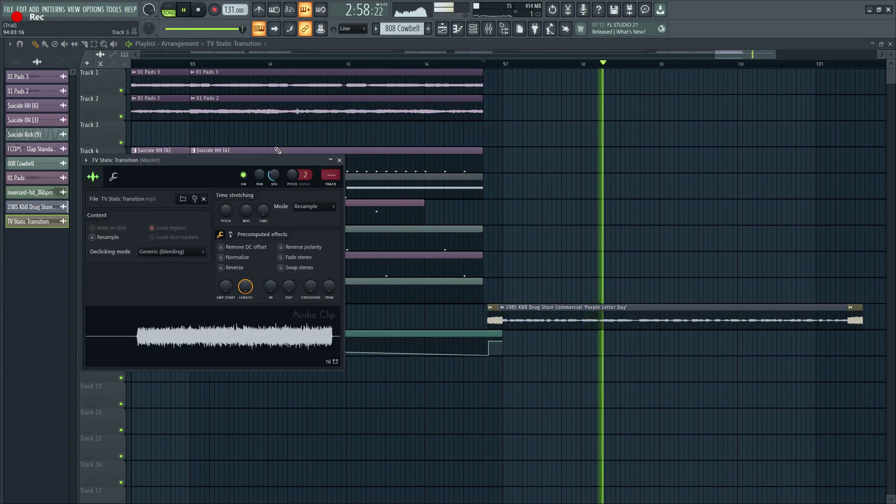
click(340, 161)
Inspect the 1985 K&B Drug Store Commercial 'Purple Letter Day' clip, stop playback, and view the whole arrangement
double_click(683, 308)
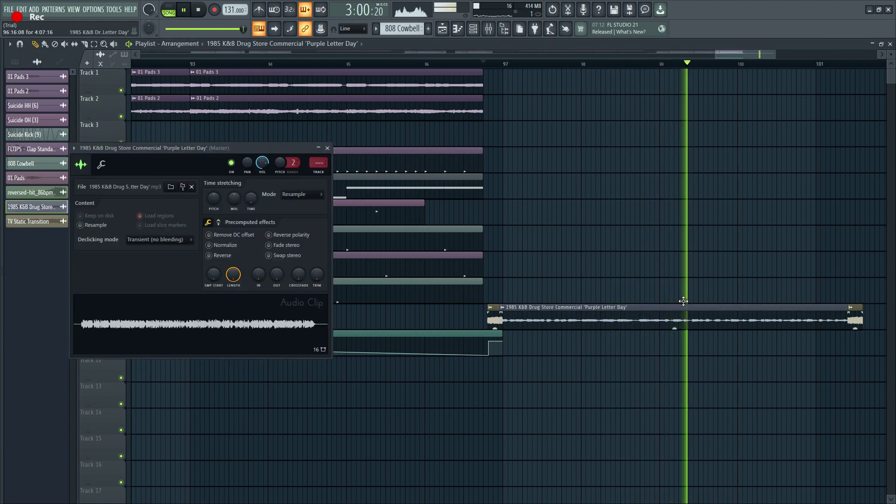
click(327, 148)
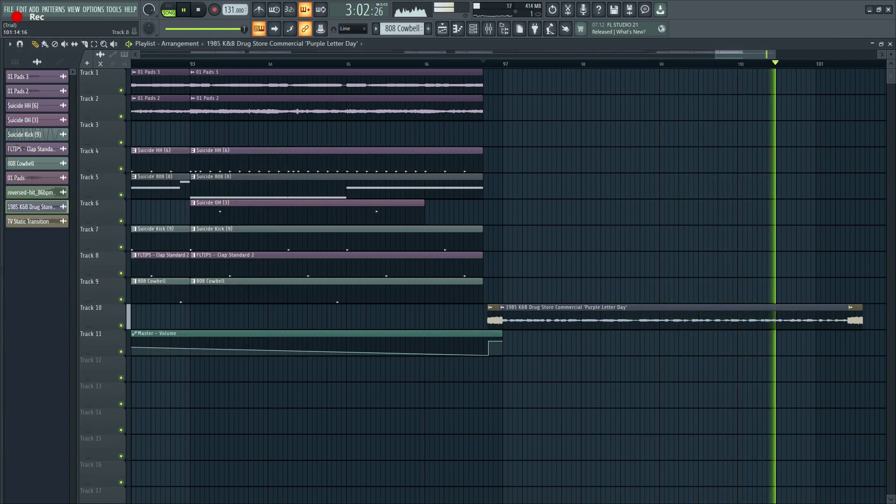
key(space)
scroll(840, 290, down, 4)
scroll(837, 290, down, 4)
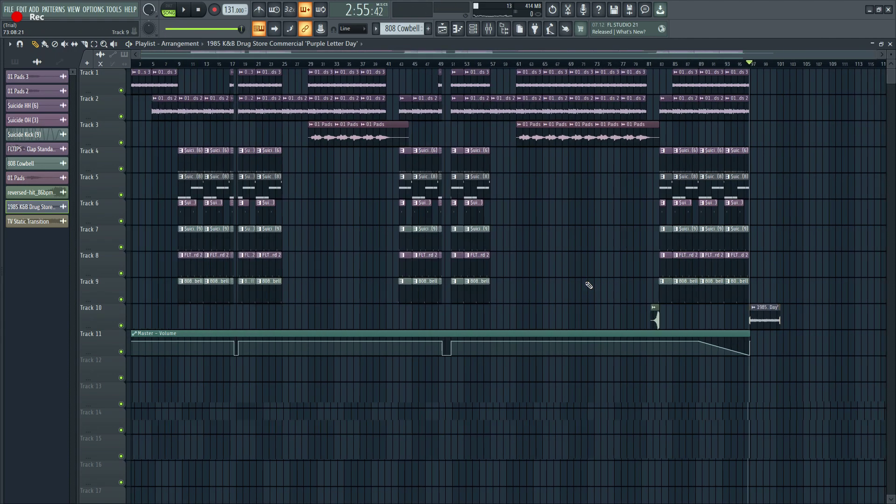